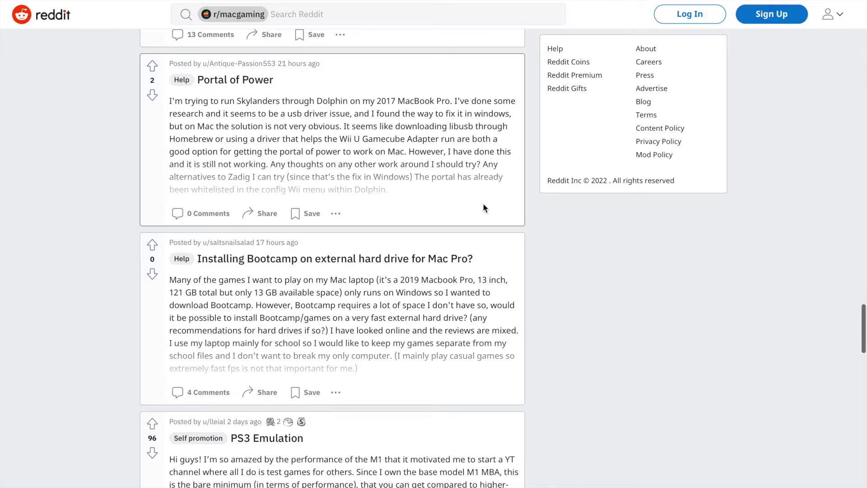
# Scroll the r/macgaming feed down to the DualSense Controller Supported Games post
pyautogui.scroll(-3, 484, 204)
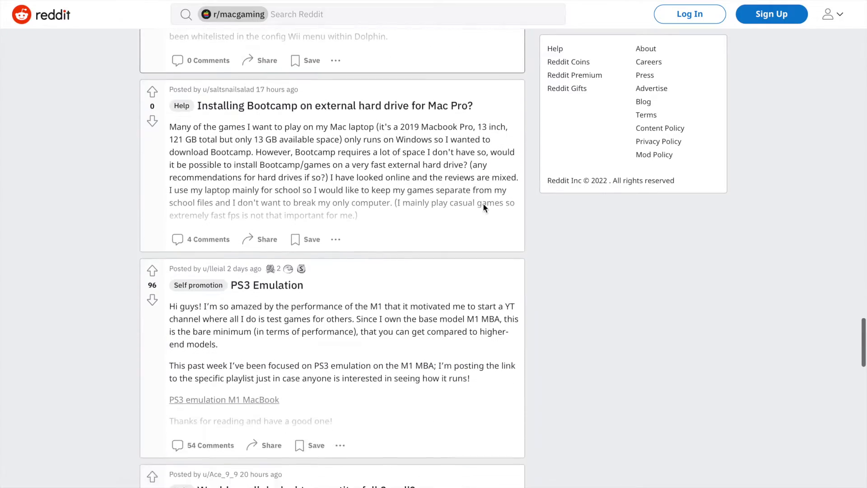
pyautogui.scroll(-5, 483, 204)
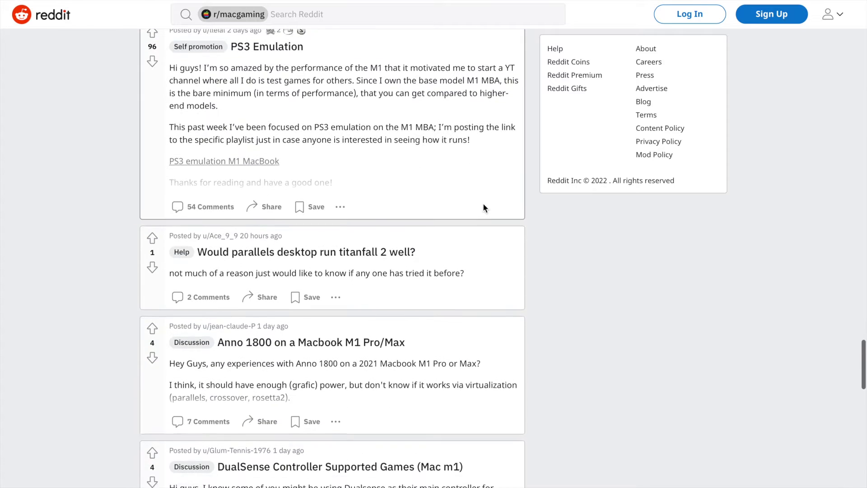
pyautogui.scroll(-6, 484, 204)
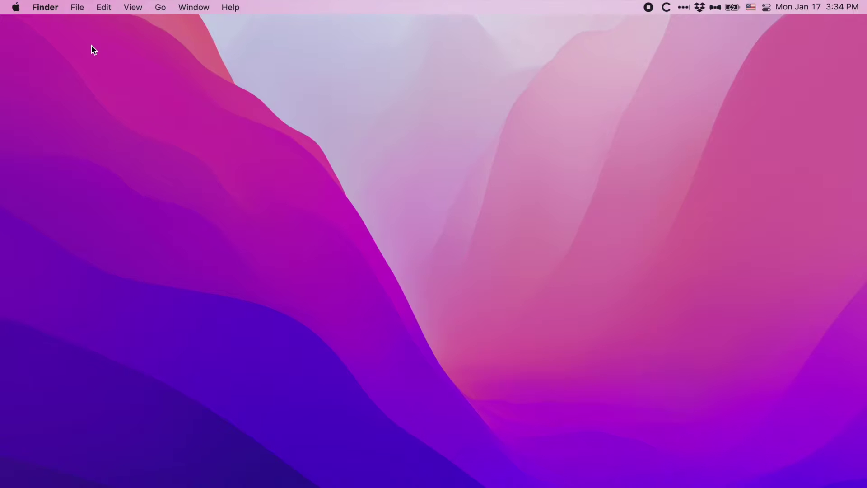
# Show the About This Mac overview from the Apple menu
pyautogui.click(16, 7)
pyautogui.click(14, 25)
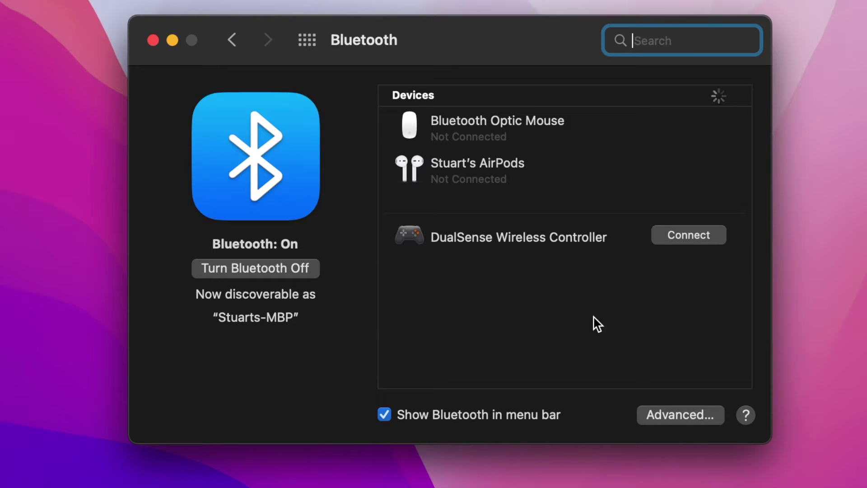
# Connect the DualSense Wireless Controller over Bluetooth and select its connected row
pyautogui.click(676, 236)
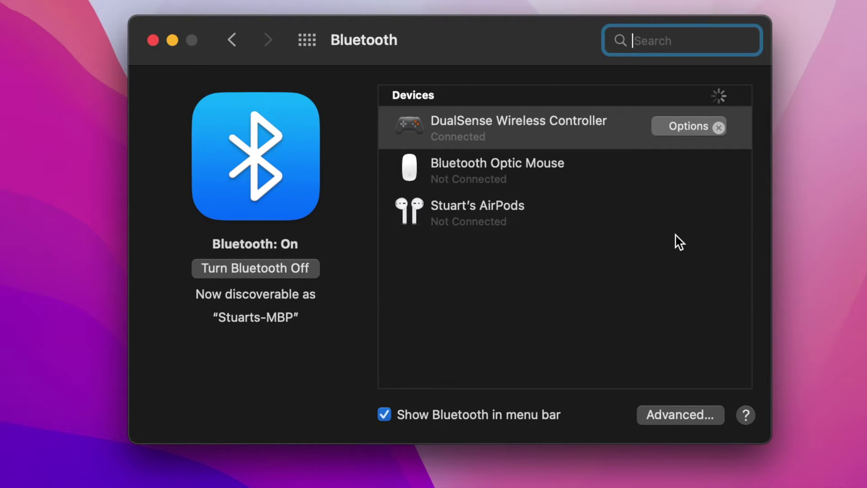
pyautogui.click(672, 240)
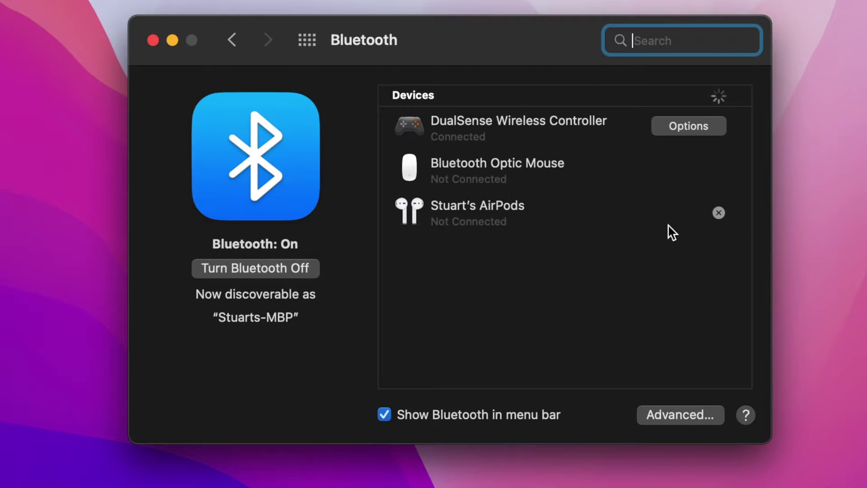
pyautogui.click(672, 131)
# In the DualSense options, keep Home Long Press on LaunchPad and show Share Double Press choices
pyautogui.click(671, 131)
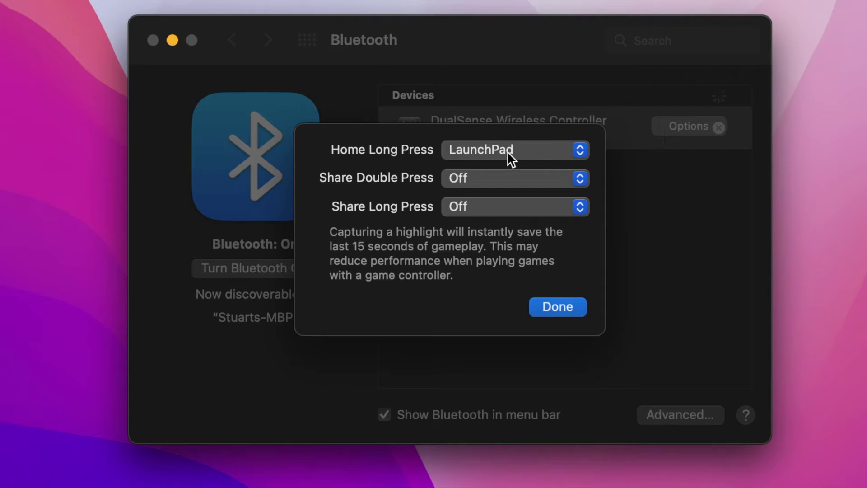
pyautogui.click(516, 147)
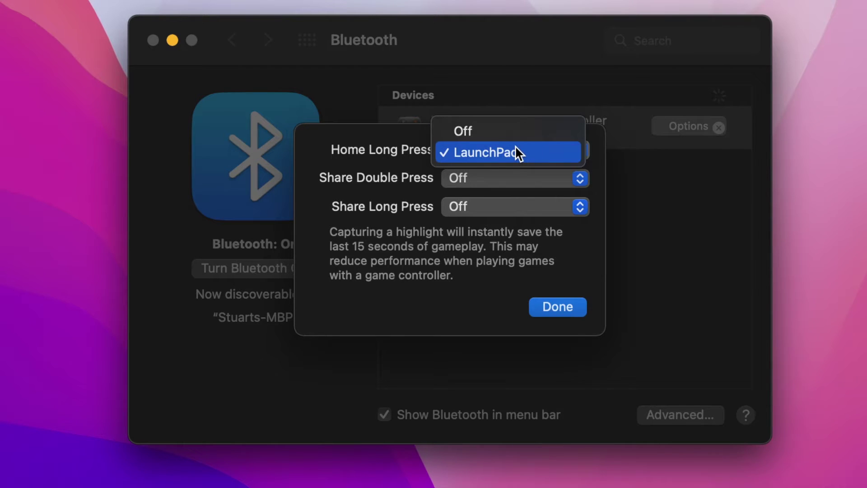
pyautogui.click(516, 149)
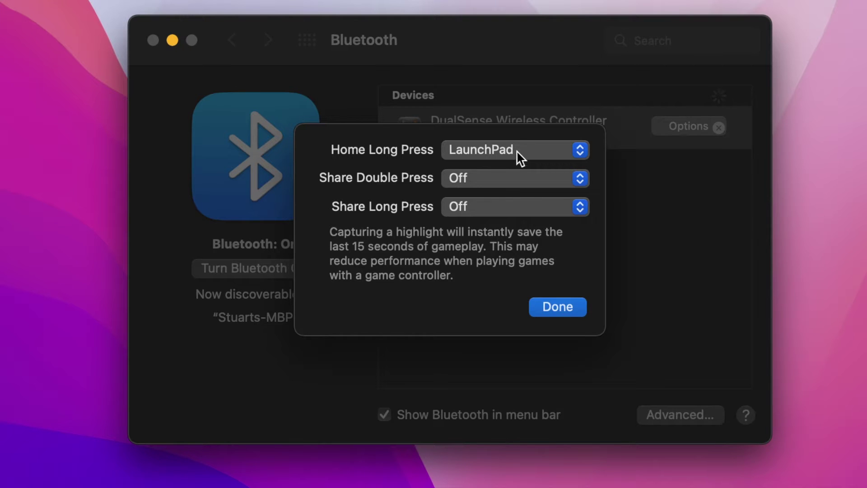
pyautogui.click(527, 180)
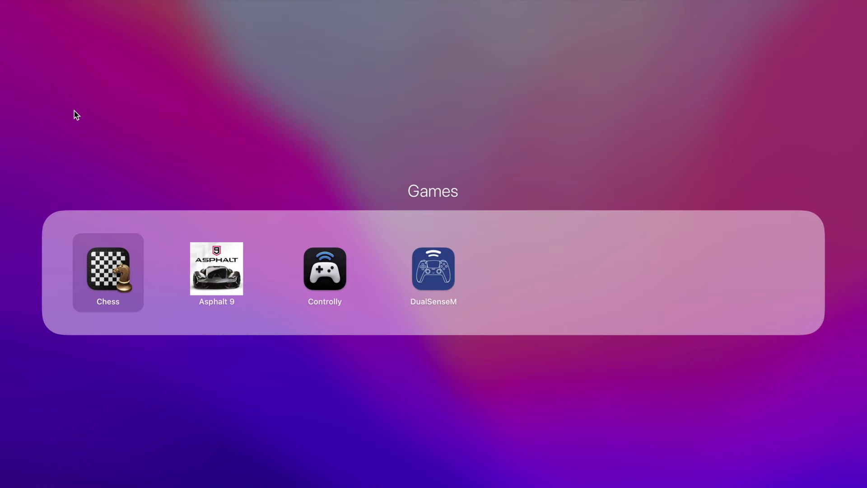
# Leave the Games folder and launch Calculator from the Launchpad grid using the arrow keys
pyautogui.press('Escape')
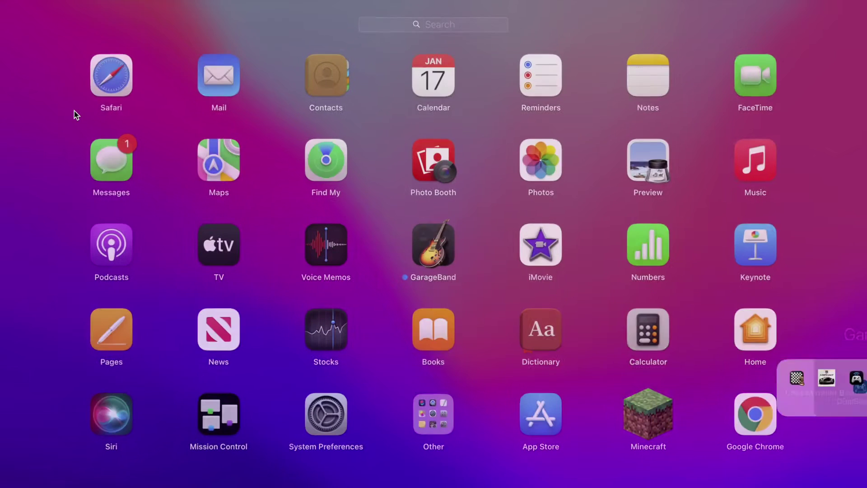
pyautogui.press('Left')
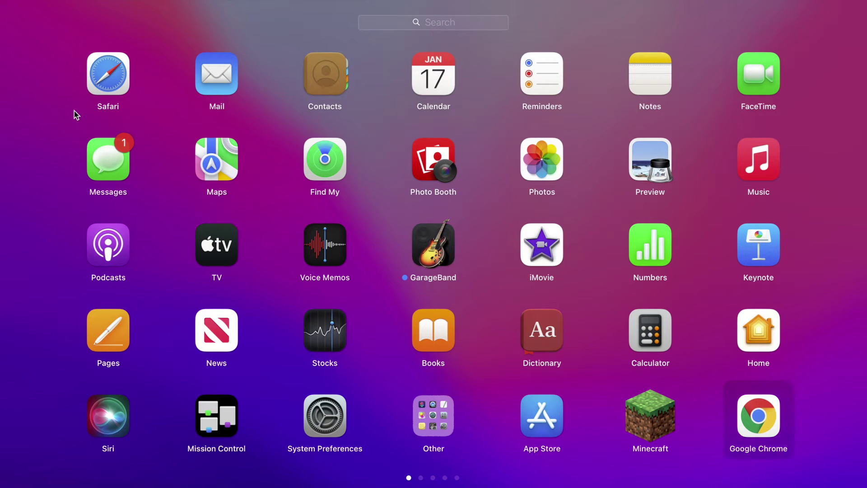
pyautogui.press('Left')
pyautogui.press('Up')
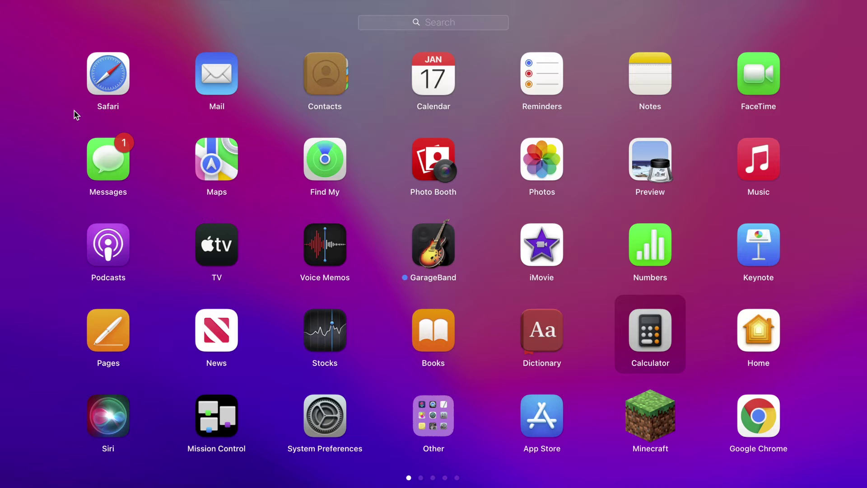
pyautogui.press('Right')
pyautogui.press('Left')
pyautogui.press('Return')
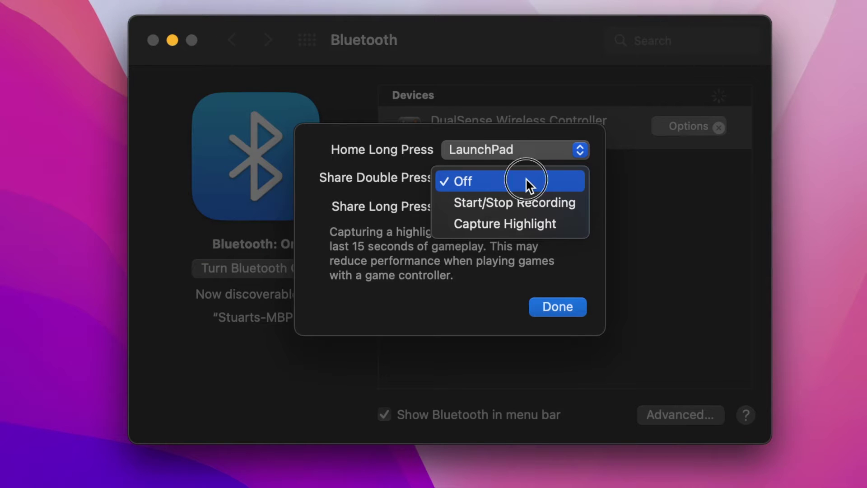
pyautogui.click(526, 180)
pyautogui.click(515, 209)
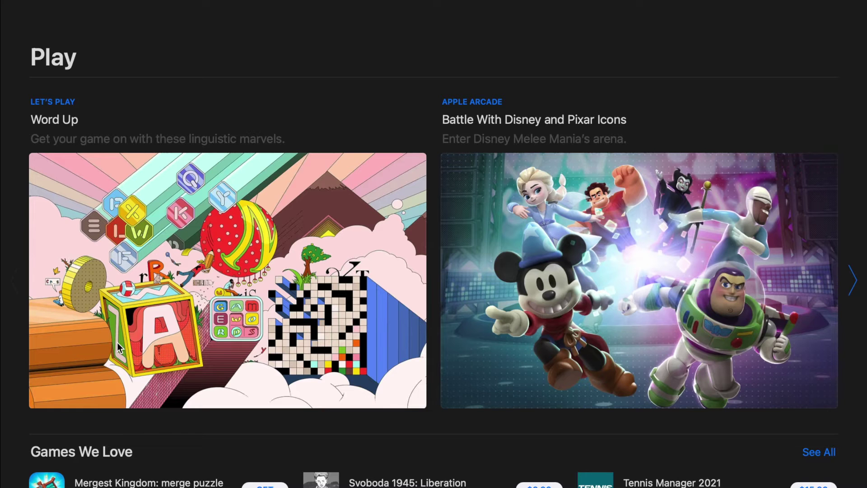
# Scroll through the current Arcade game page and return to the Play With a Controller list
pyautogui.scroll(-5, 117, 343)
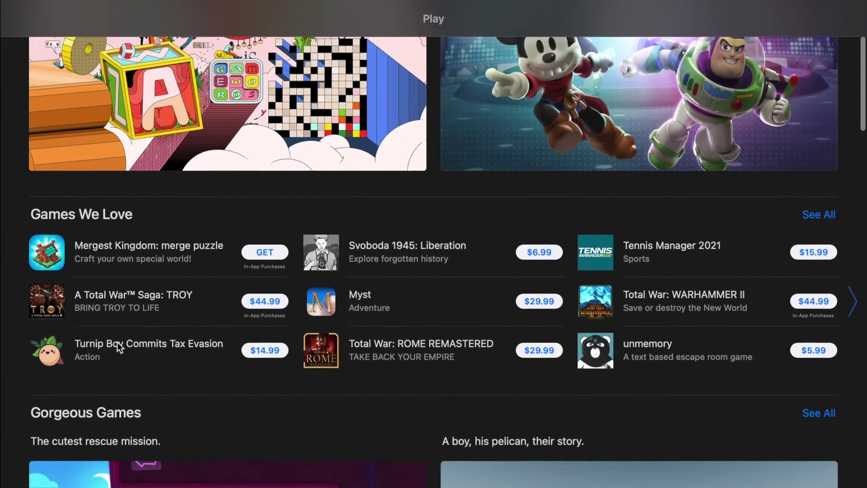
pyautogui.scroll(-2, 118, 342)
pyautogui.scroll(-3, 117, 343)
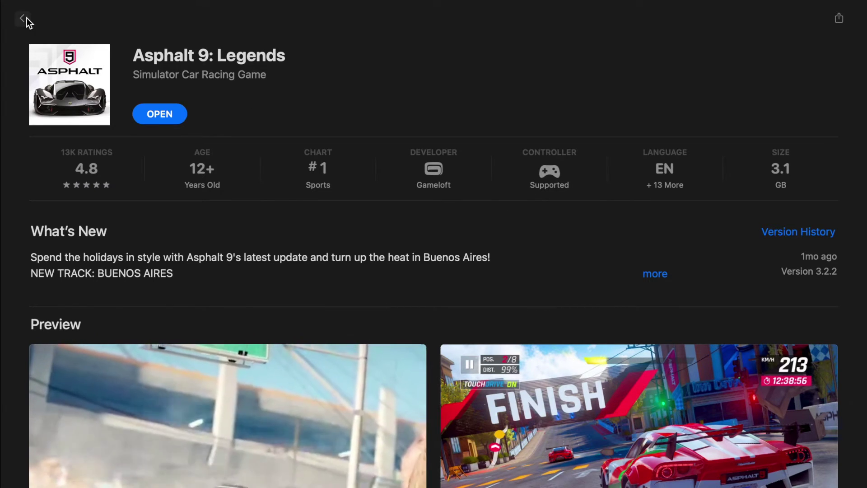
pyautogui.click(26, 18)
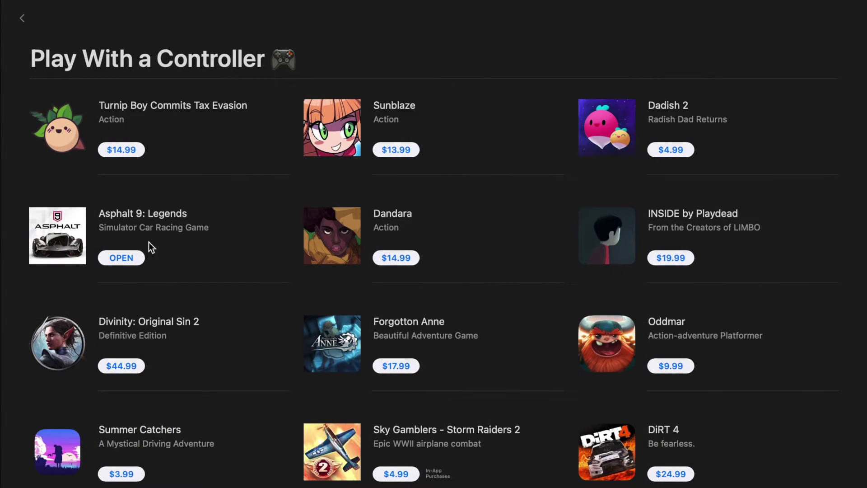
# Open the Dadish 2 page and read its full description
pyautogui.click(601, 124)
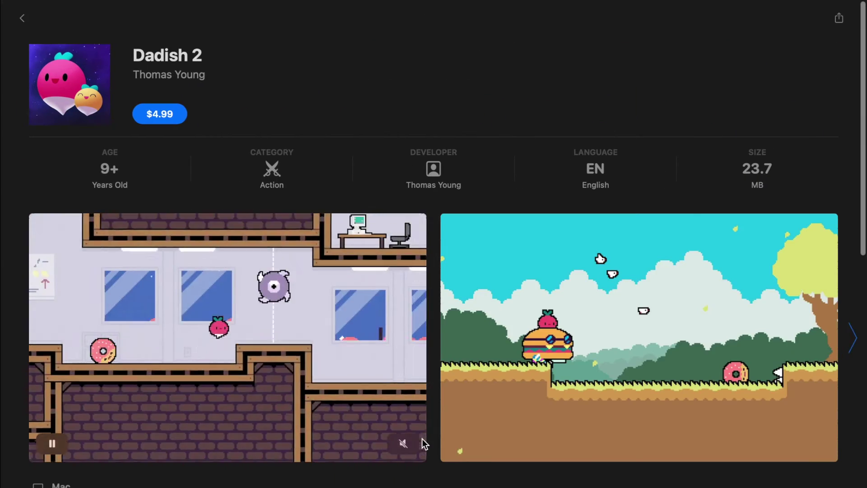
pyautogui.scroll(-5, 422, 442)
pyautogui.click(689, 371)
pyautogui.scroll(-2, 689, 371)
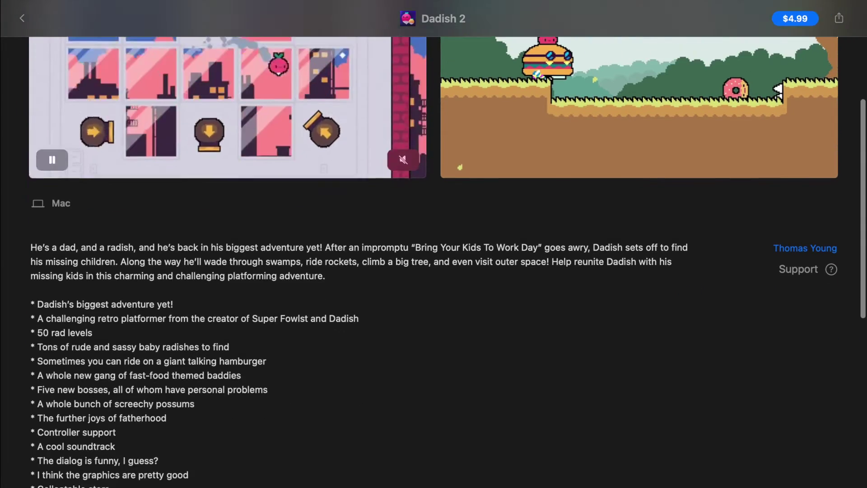
pyautogui.scroll(-3, 434, 244)
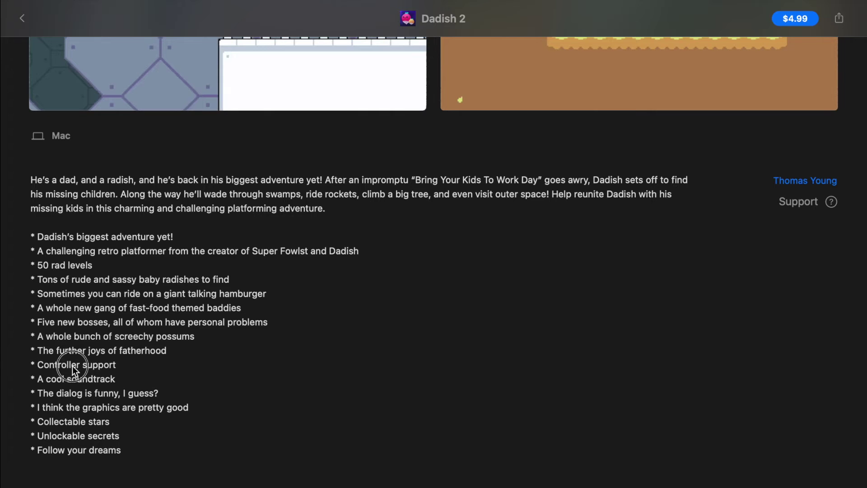
# Open Divinity: Original Sin 2 from the list and scroll to its description and requirements
pyautogui.click(24, 19)
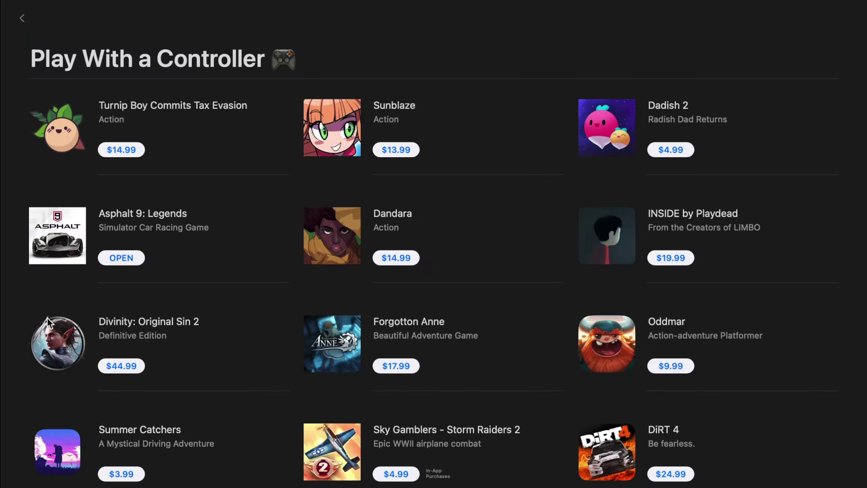
pyautogui.click(59, 340)
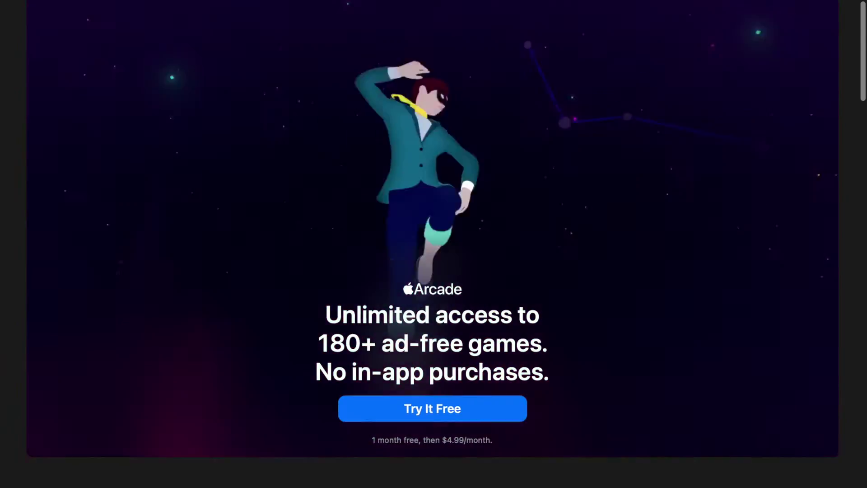
pyautogui.scroll(-2, 432, 244)
pyautogui.scroll(-5, 433, 244)
# Open the NBA 2K22 Arcade Edition page and scroll through its details
pyautogui.click(50, 341)
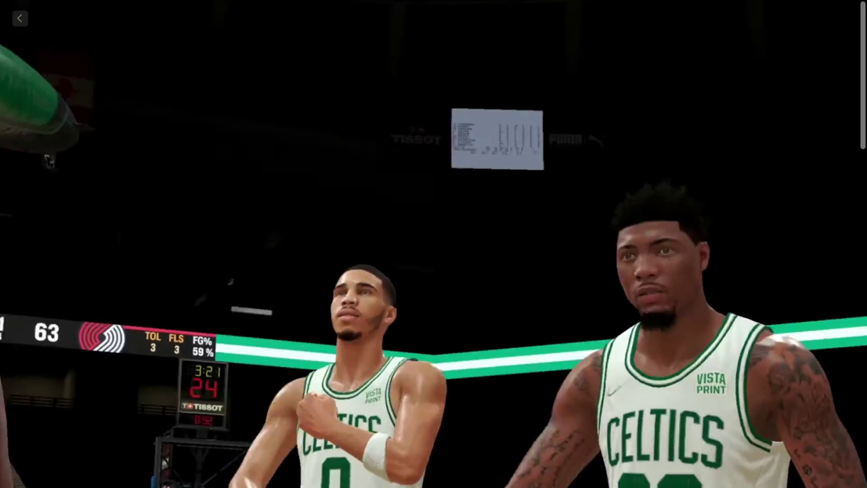
pyautogui.scroll(-10, 598, 379)
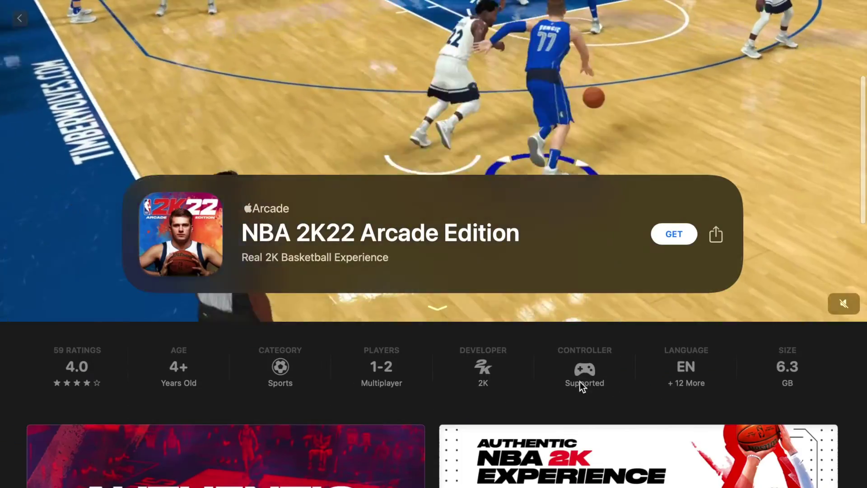
pyautogui.hscroll(-5, 584, 373)
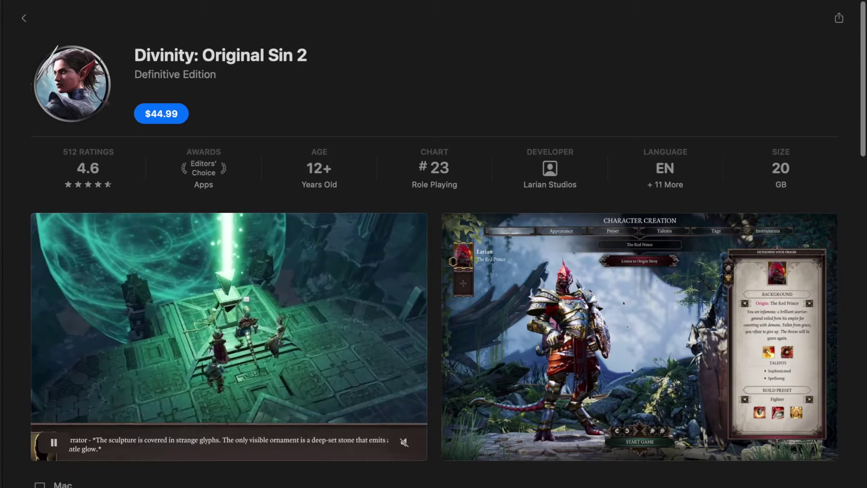
pyautogui.scroll(-5, 433, 244)
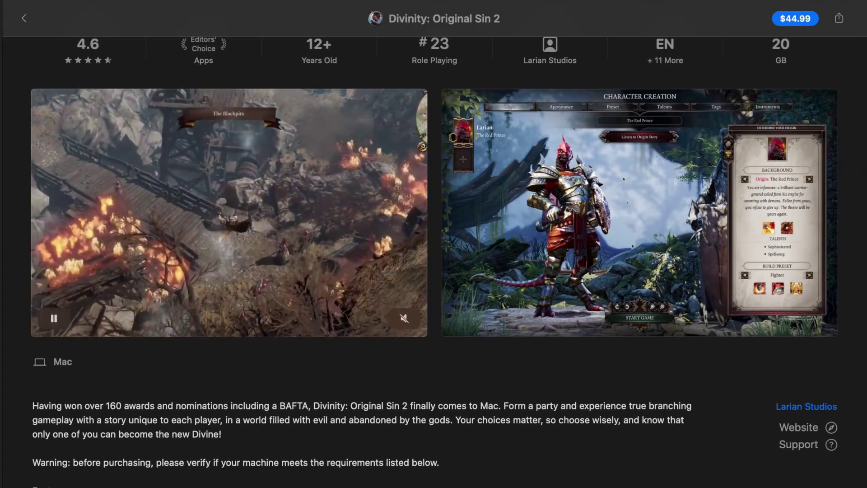
pyautogui.scroll(-10, 434, 262)
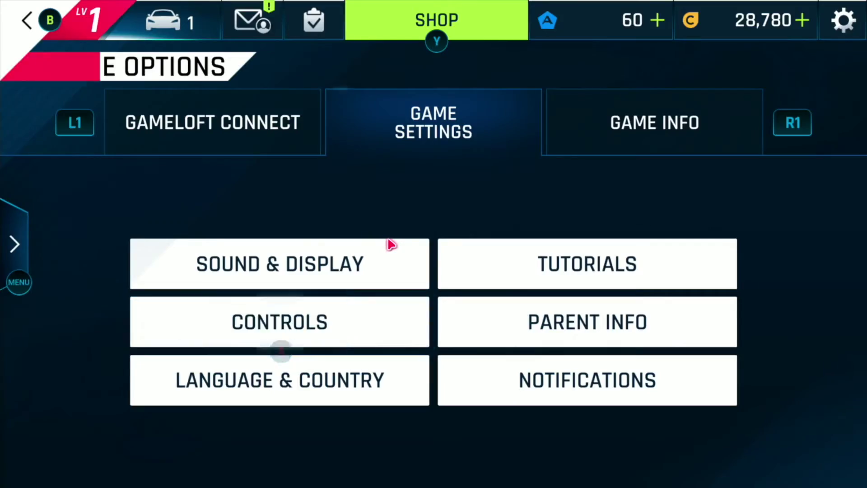
# Open Asphalt 9's control settings and choose Controller Manual steering
pyautogui.press('Return')
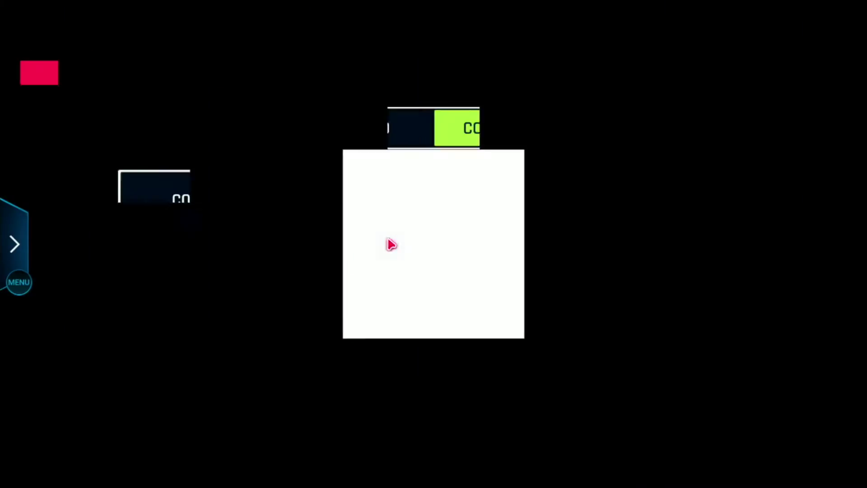
pyautogui.press('Right')
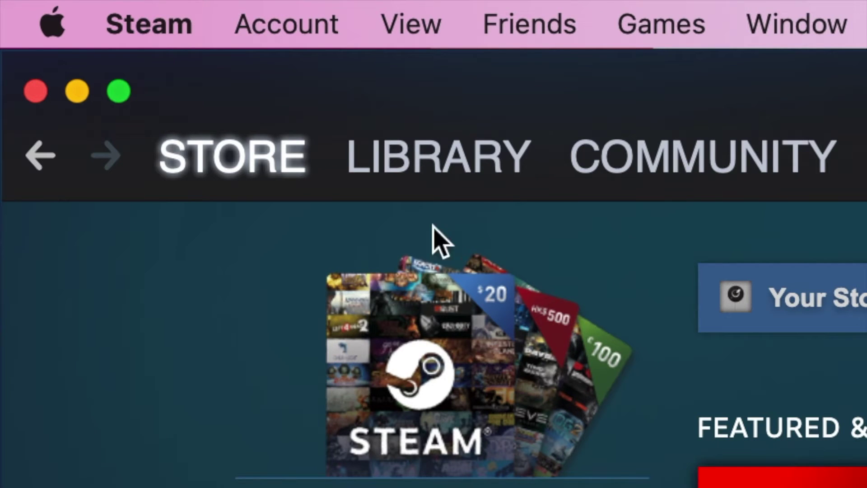
# Open Steam Preferences' Controller page and its General Controller Settings
pyautogui.click(184, 13)
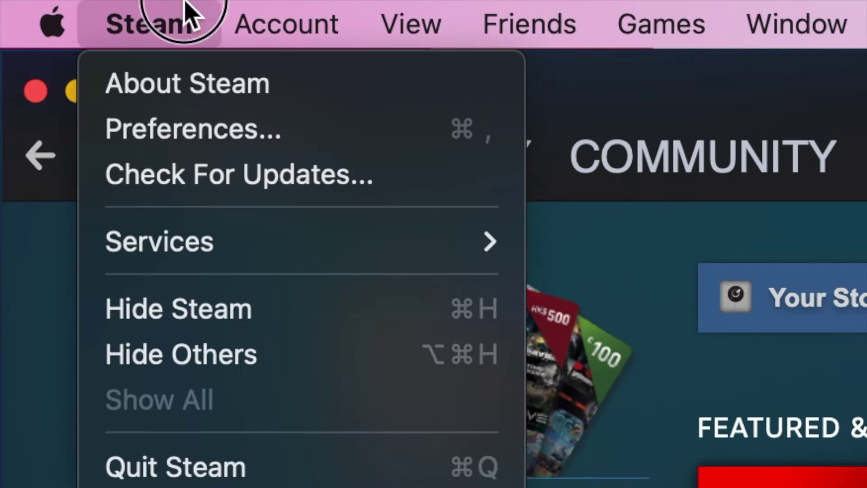
pyautogui.click(189, 135)
pyautogui.click(180, 266)
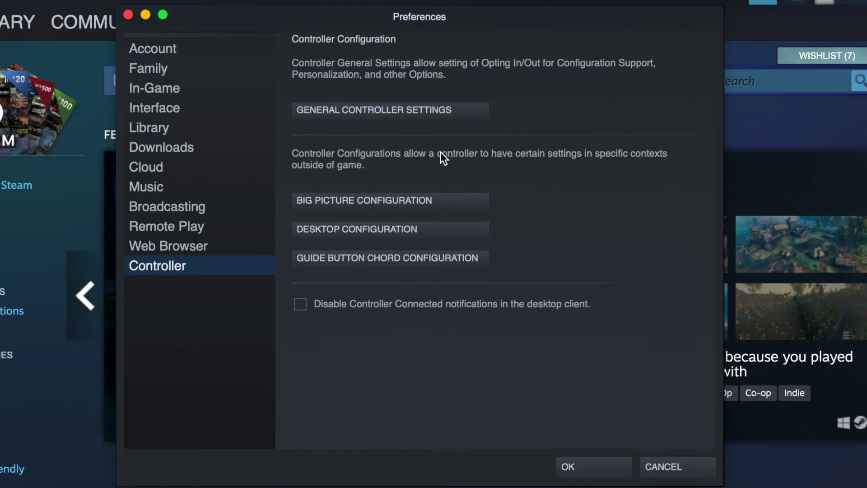
pyautogui.click(420, 116)
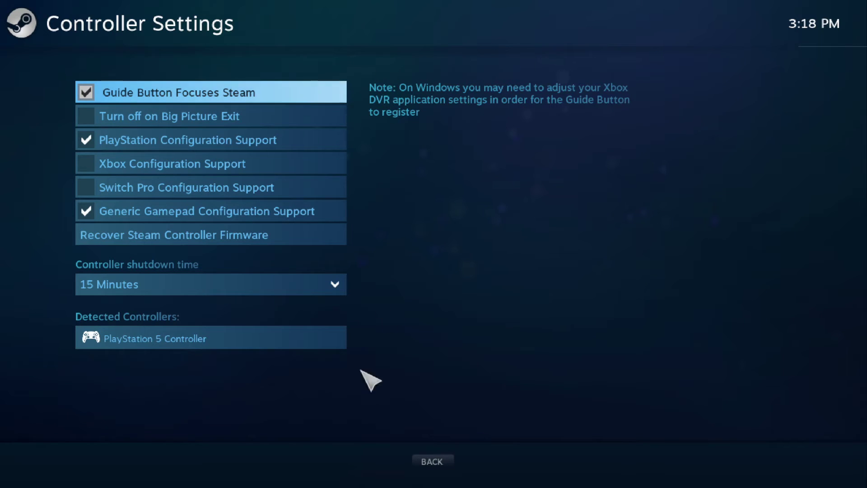
# Toggle PlayStation Configuration Support off and back on, then go back to Controller preferences
pyautogui.moveTo(283, 344)
pyautogui.press('Right')
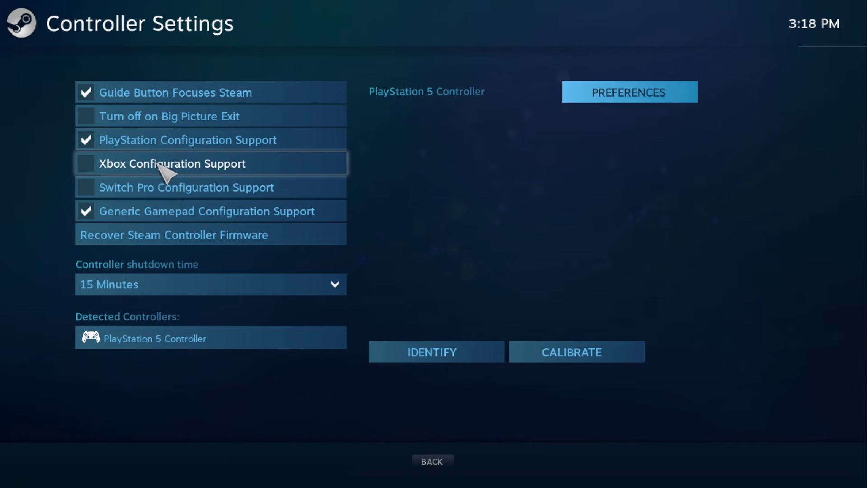
pyautogui.click(135, 144)
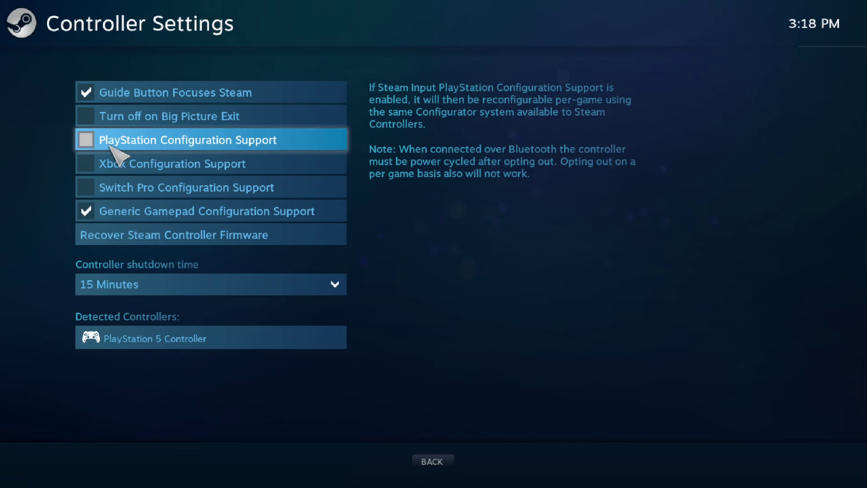
pyautogui.click(92, 141)
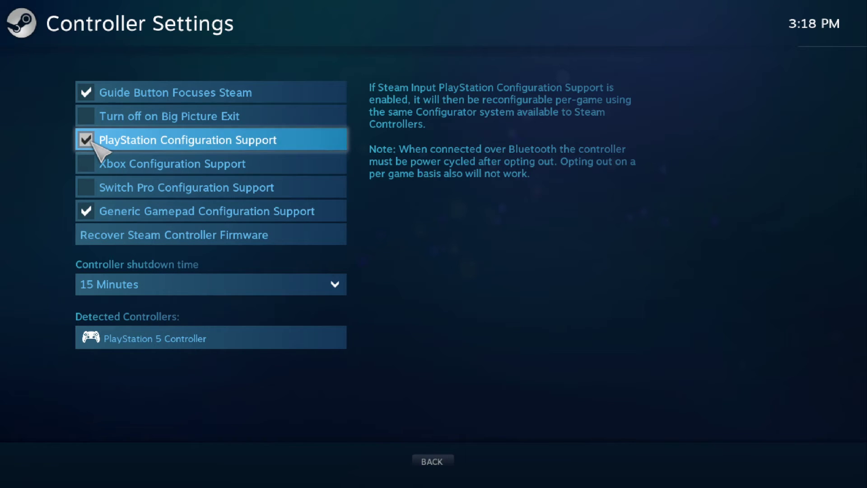
pyautogui.click(434, 463)
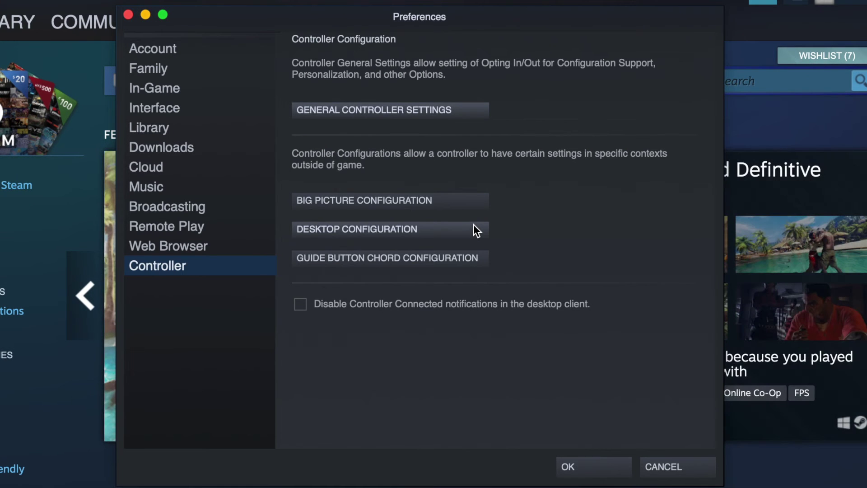
# Launch Big Picture Configuration from Steam's Controller preferences
pyautogui.click(440, 208)
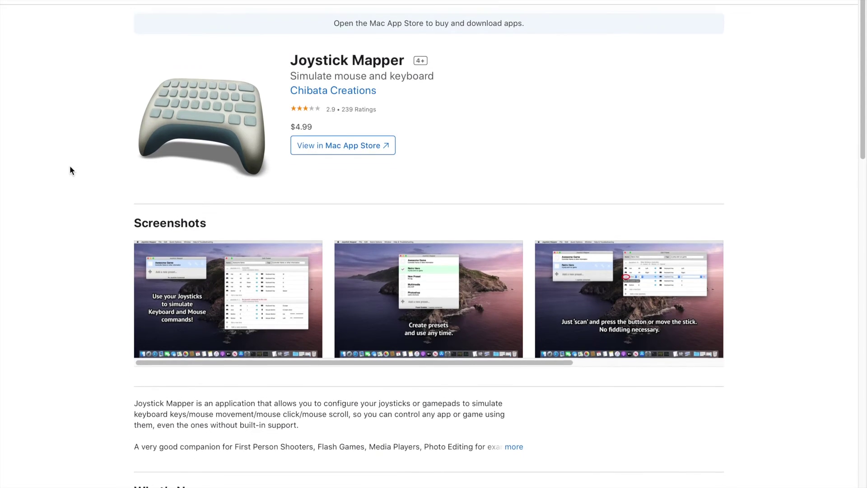
pyautogui.scroll(-3, 70, 167)
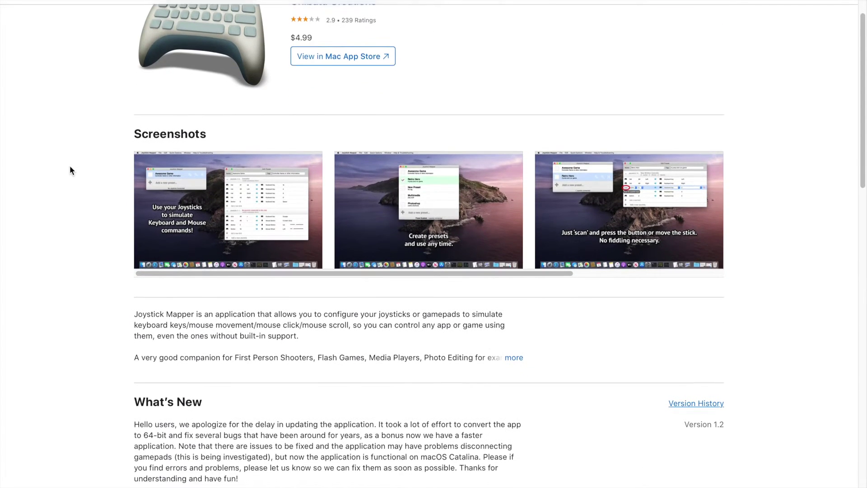
pyautogui.scroll(-3, 70, 167)
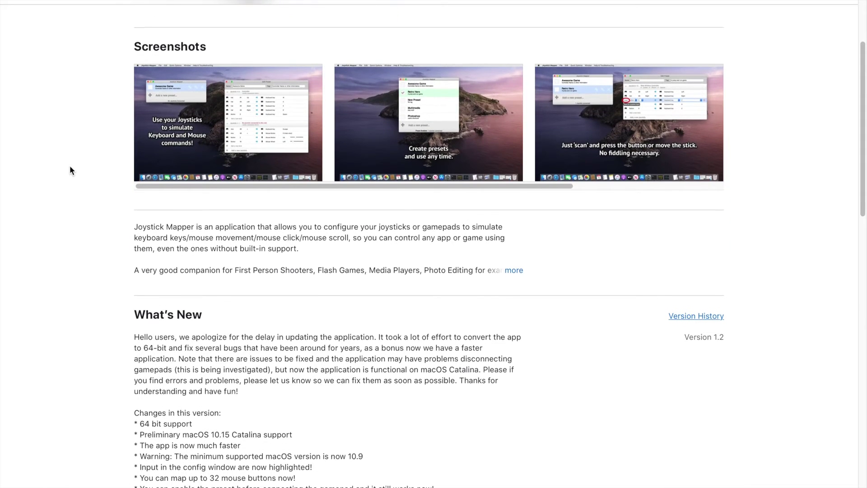
pyautogui.scroll(-3, 70, 167)
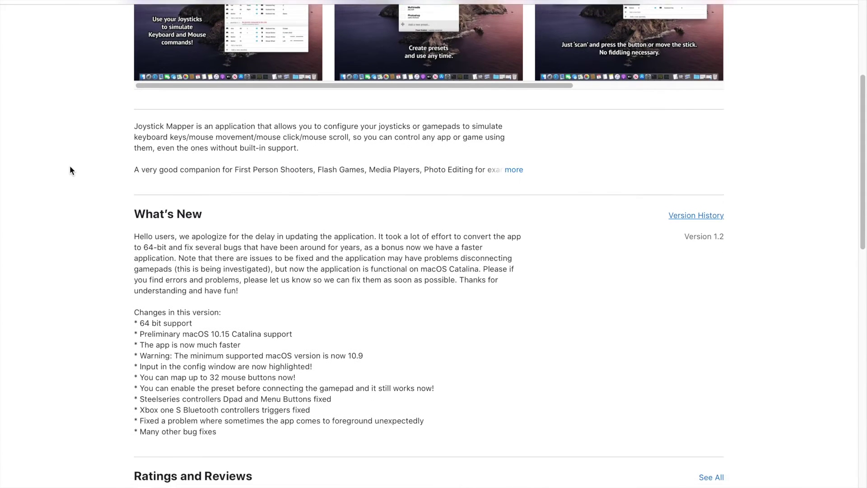
pyautogui.scroll(-1, 70, 170)
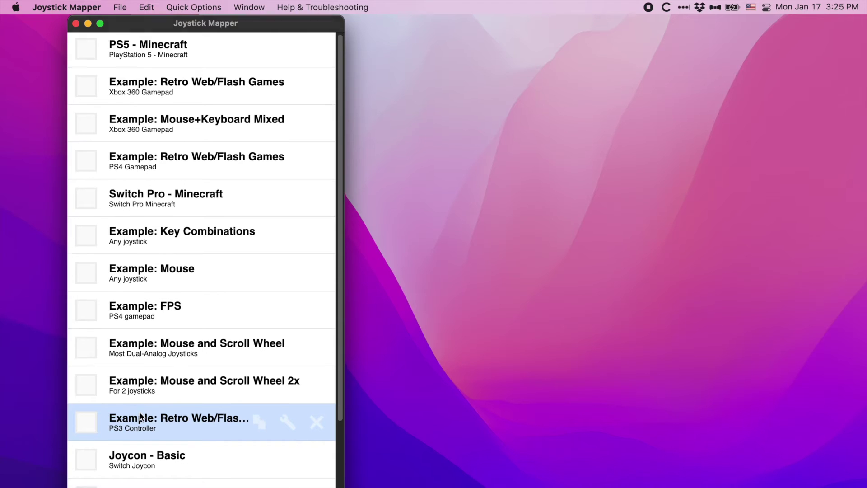
# Enable the Example: FPS preset while browsing the preset list
pyautogui.scroll(-5, 141, 417)
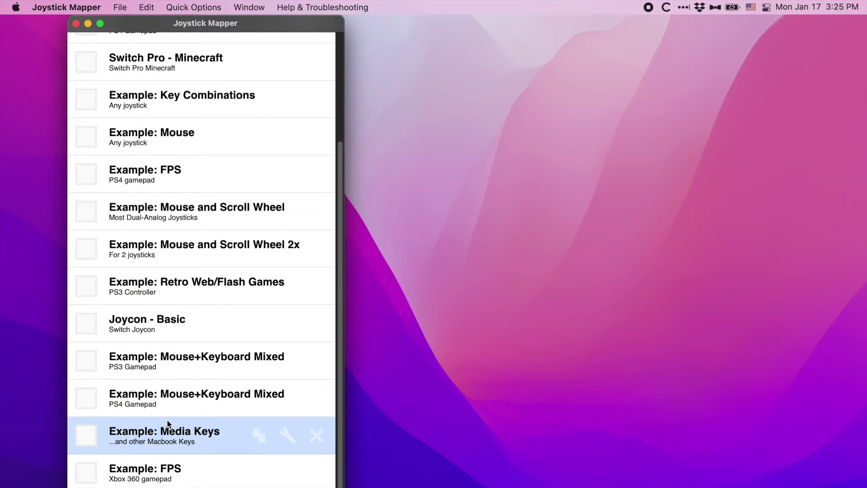
pyautogui.scroll(5, 167, 420)
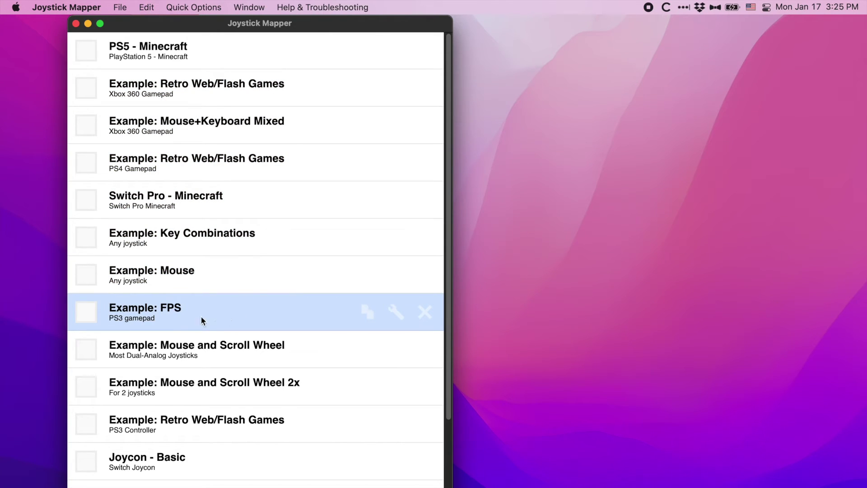
pyautogui.click(170, 313)
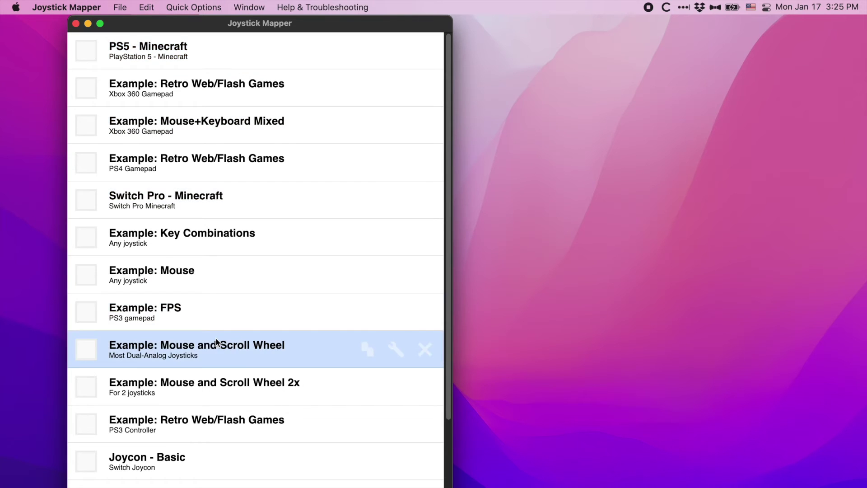
pyautogui.scroll(-5, 216, 342)
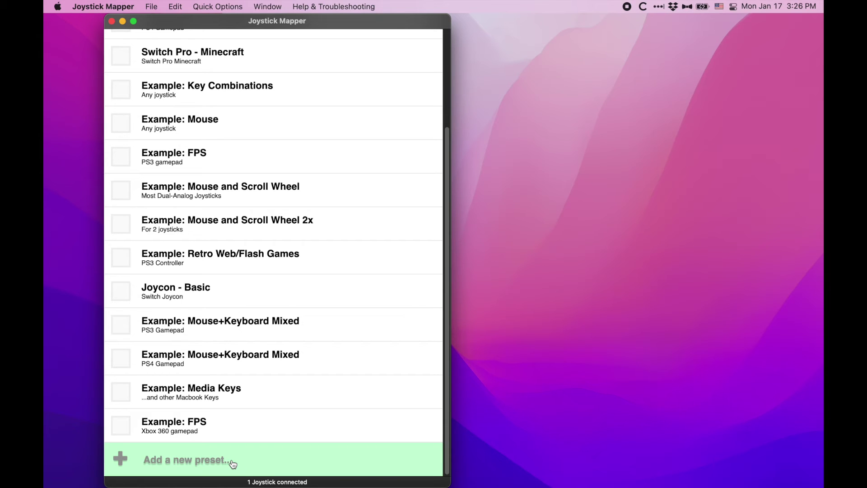
# Create a new preset named 'PS5 Demo' with the tag 'PS5'
pyautogui.click(232, 464)
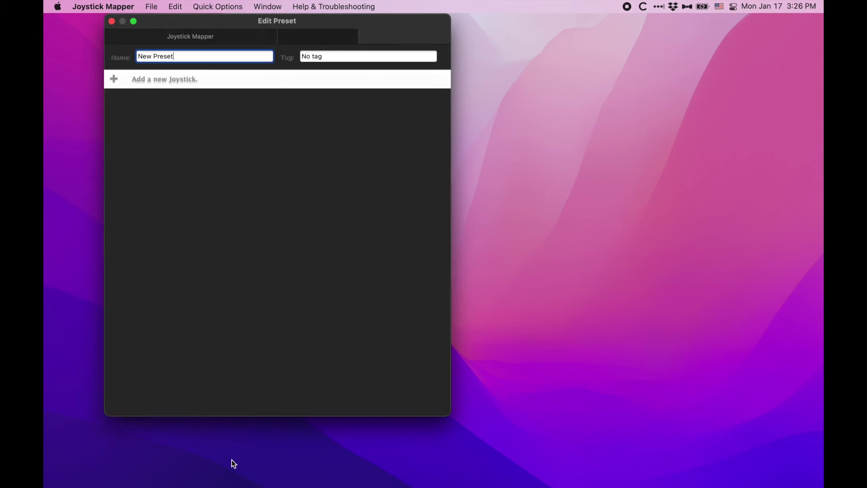
pyautogui.tripleClick(217, 55)
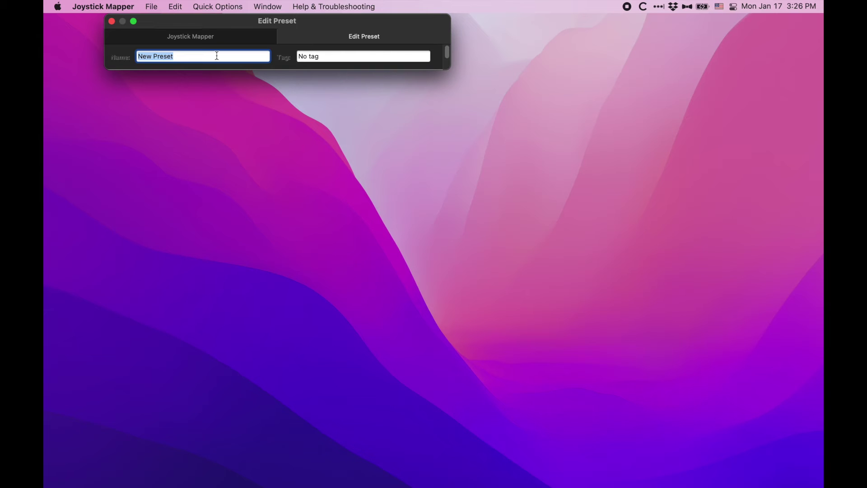
pyautogui.write('PS5 Demo')
pyautogui.press('Tab')
pyautogui.write('PS5')
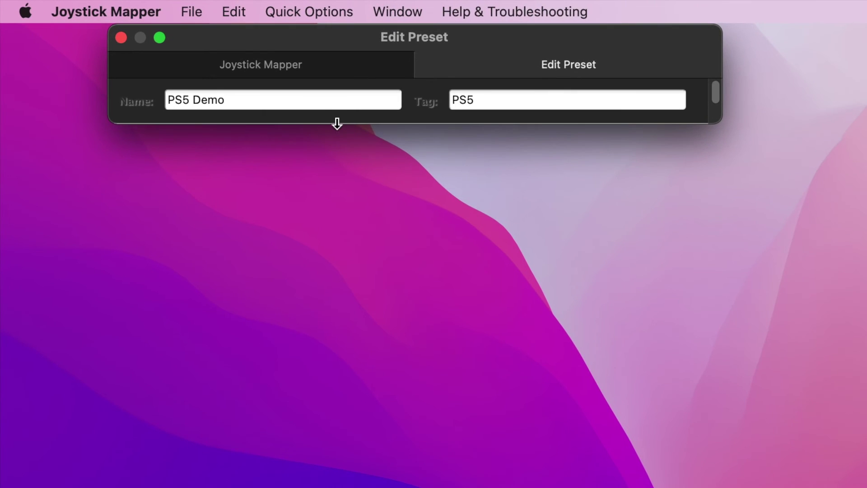
# Add the connected Wireless Controller to the preset as Joystick # 0
pyautogui.doubleClick(337, 124)
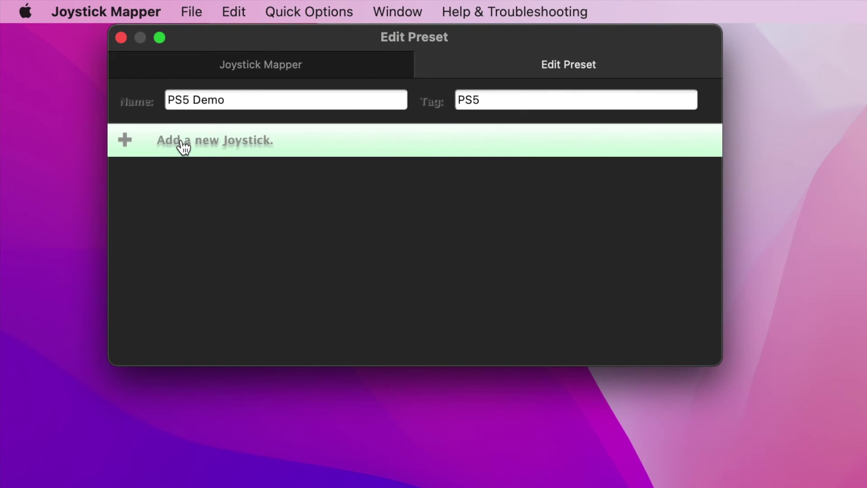
pyautogui.click(183, 145)
pyautogui.click(282, 151)
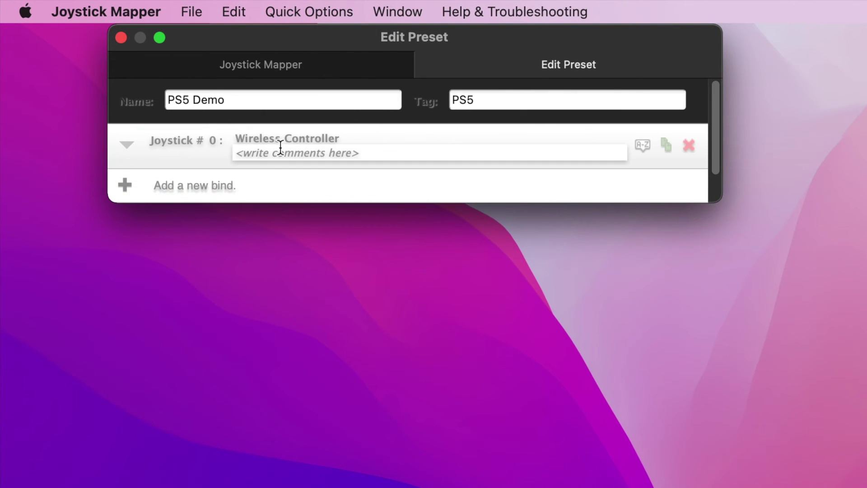
# Add a bind mapping controller Axis #1 (negative) to the keyboard key W
pyautogui.click(211, 188)
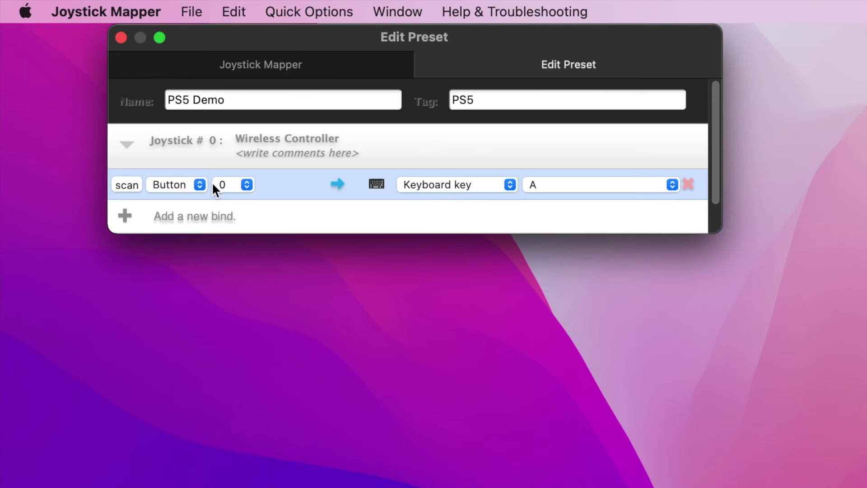
pyautogui.moveTo(316, 190)
pyautogui.click(542, 191)
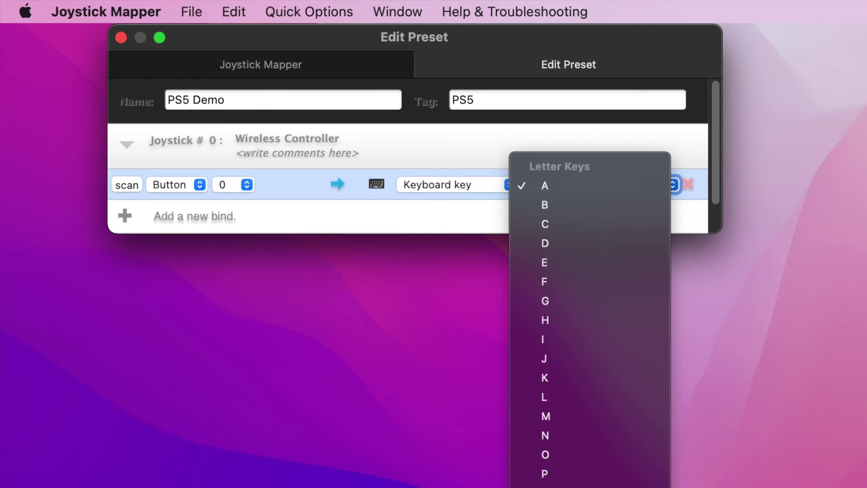
pyautogui.press('w')
pyautogui.press('Return')
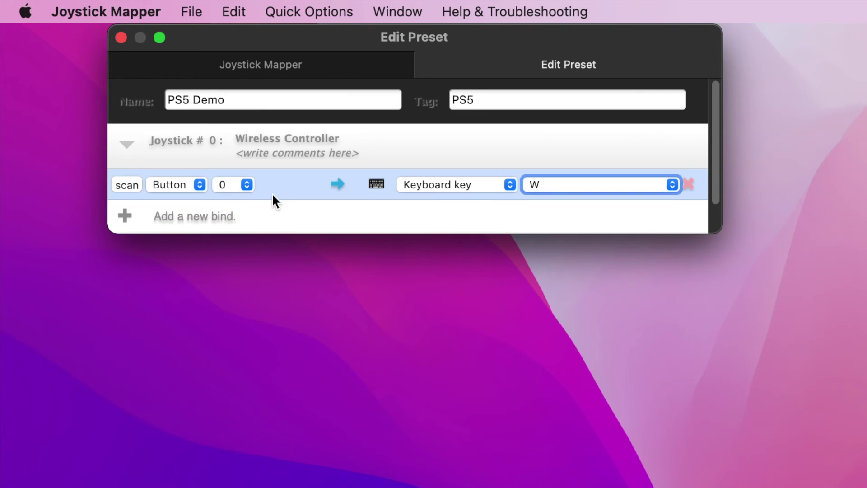
pyautogui.click(234, 185)
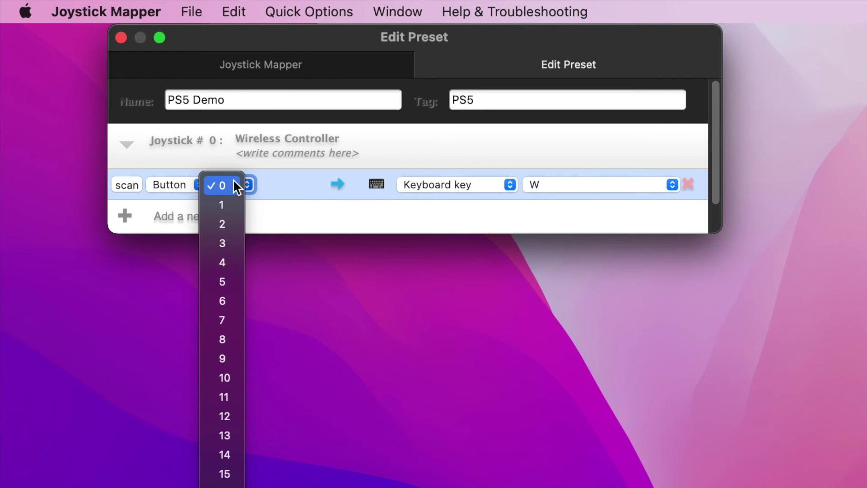
pyautogui.click(234, 181)
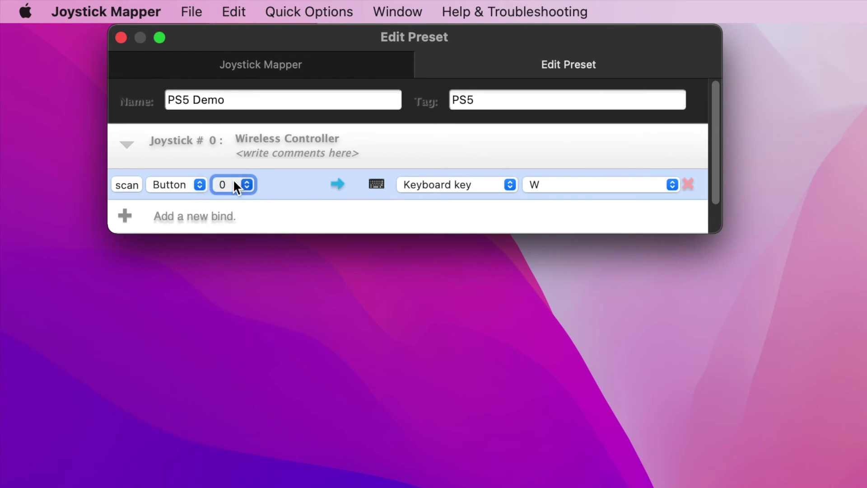
pyautogui.click(195, 183)
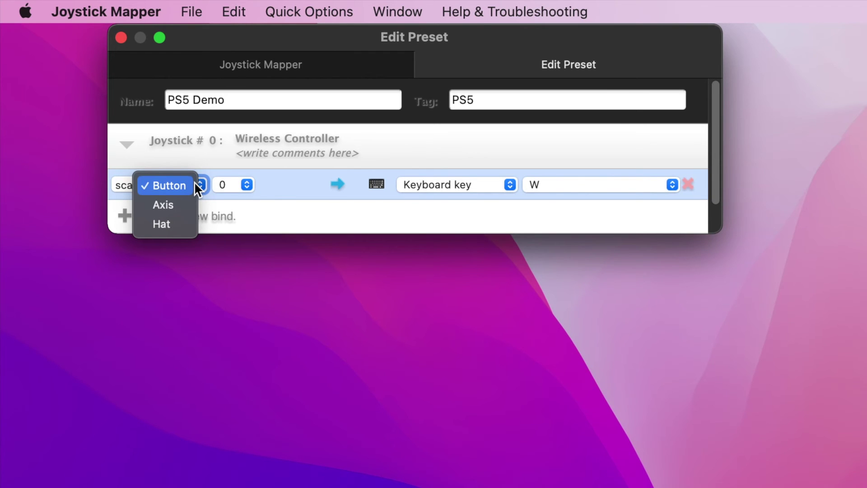
pyautogui.click(195, 182)
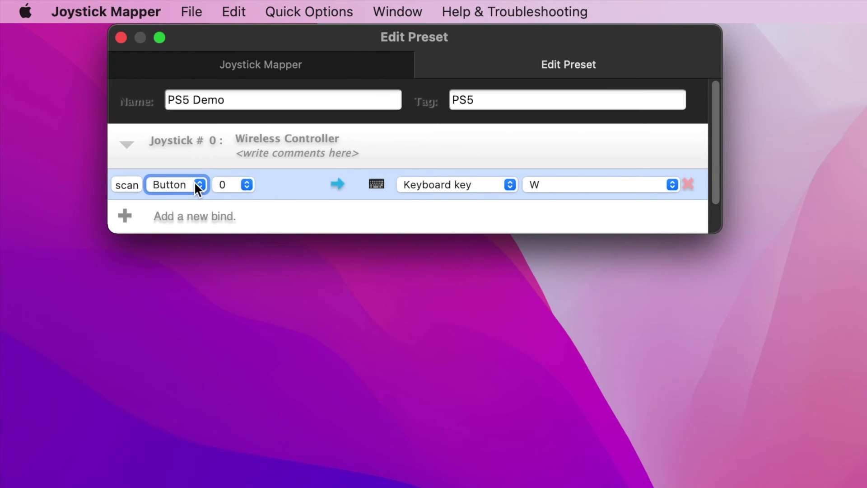
pyautogui.click(134, 185)
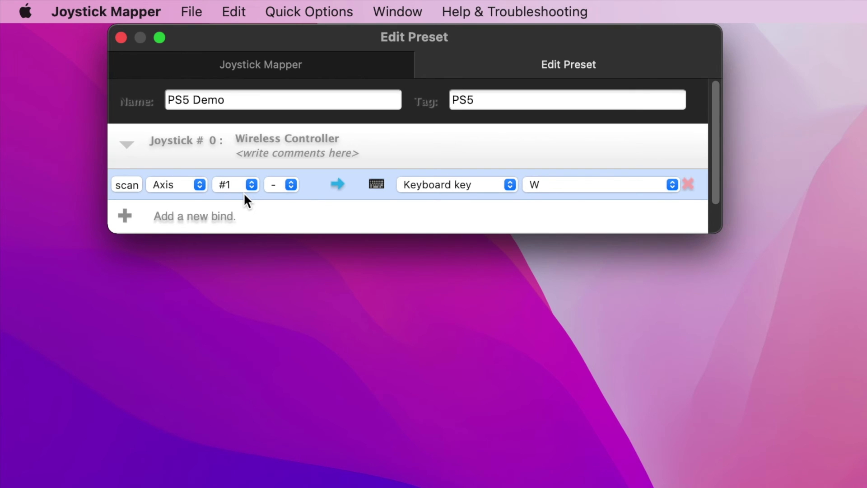
# Add a second bind mapping Axis #5 (negative) to Mouse Motion Up
pyautogui.click(183, 217)
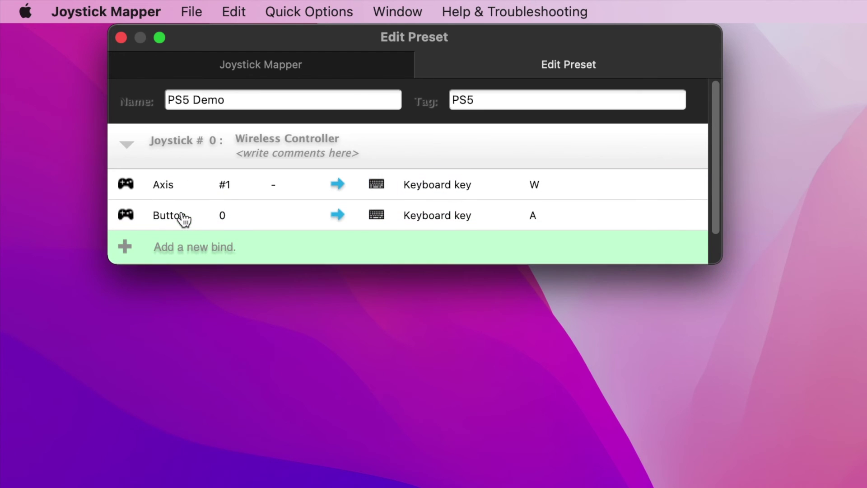
pyautogui.click(421, 210)
pyautogui.click(426, 253)
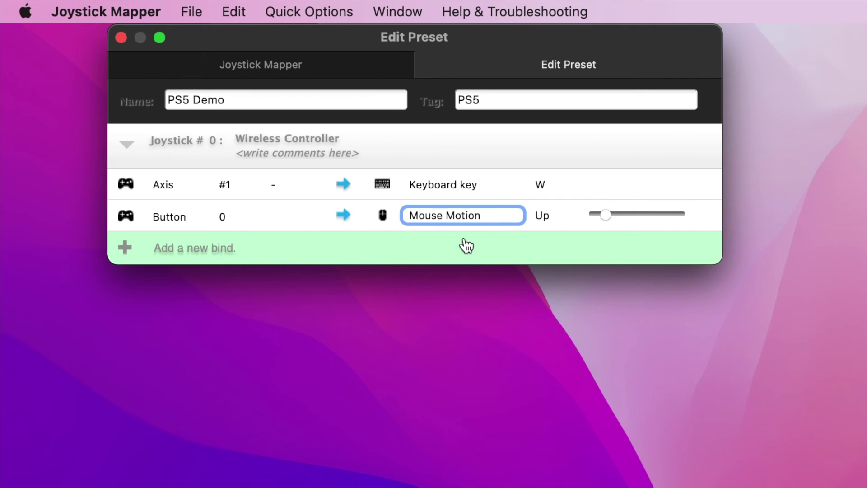
pyautogui.moveTo(201, 213)
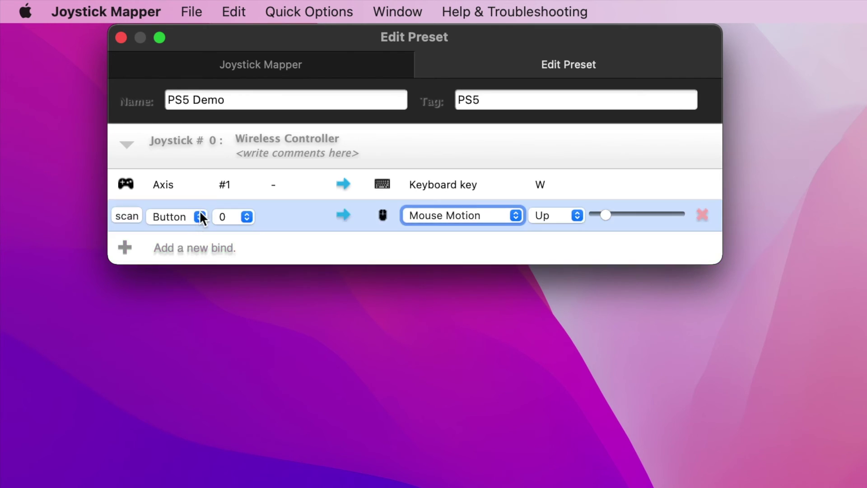
pyautogui.click(127, 215)
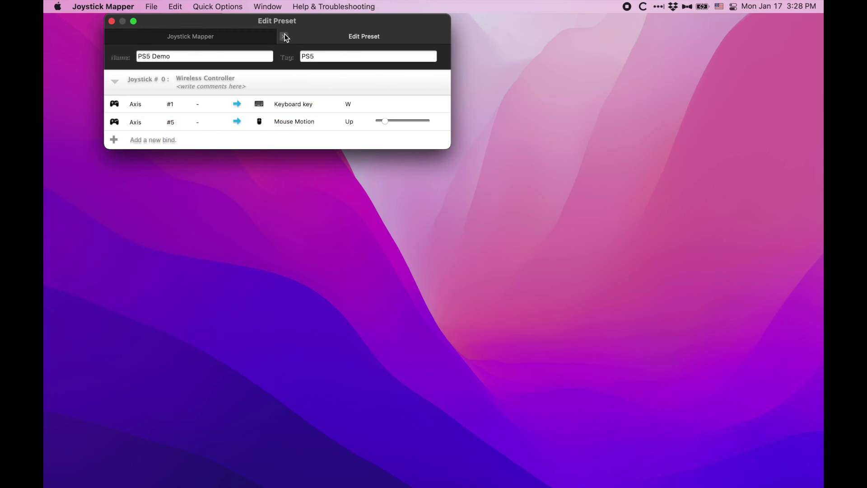
# Back on the enlarged preset list, switch PS5 Demo on, then off again
pyautogui.click(285, 34)
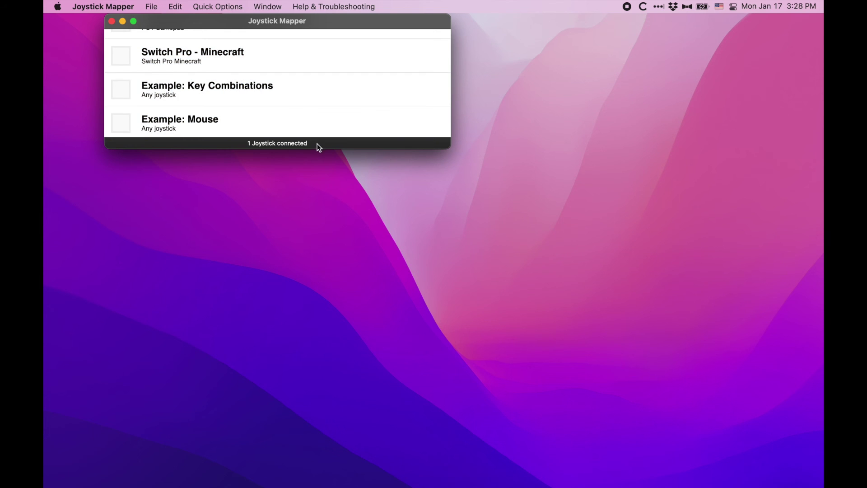
pyautogui.moveTo(315, 148); pyautogui.dragTo(312, 294)
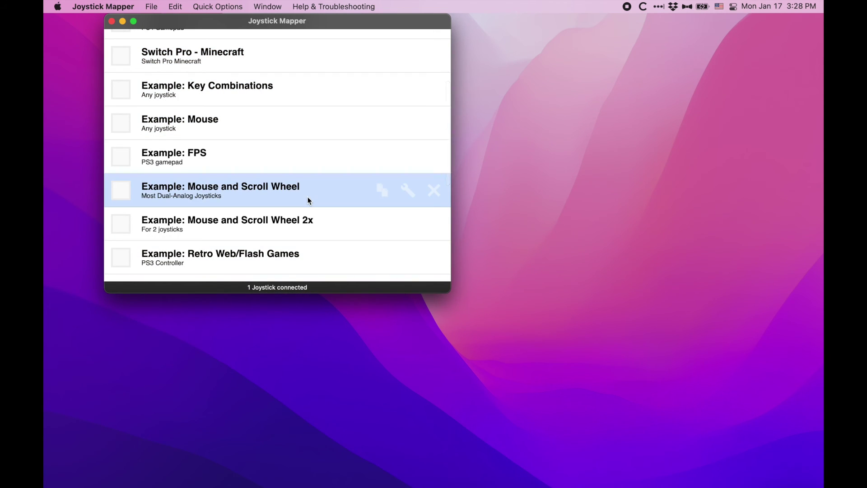
pyautogui.scroll(-10, 308, 197)
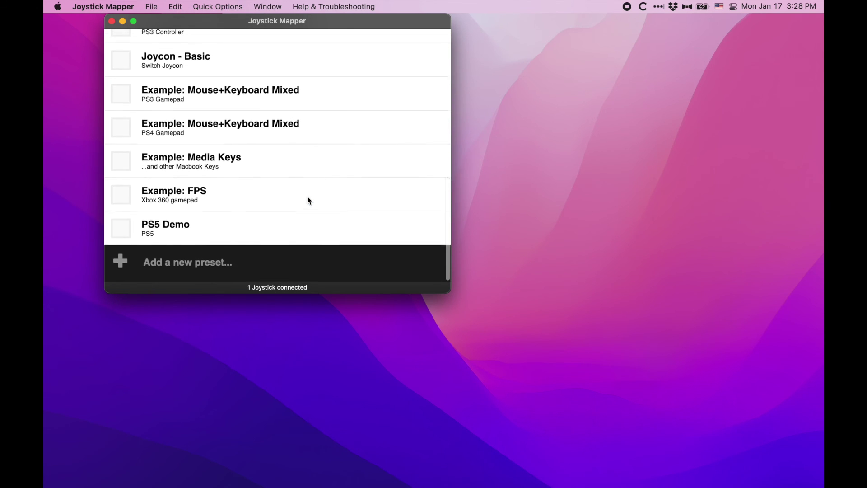
pyautogui.click(122, 229)
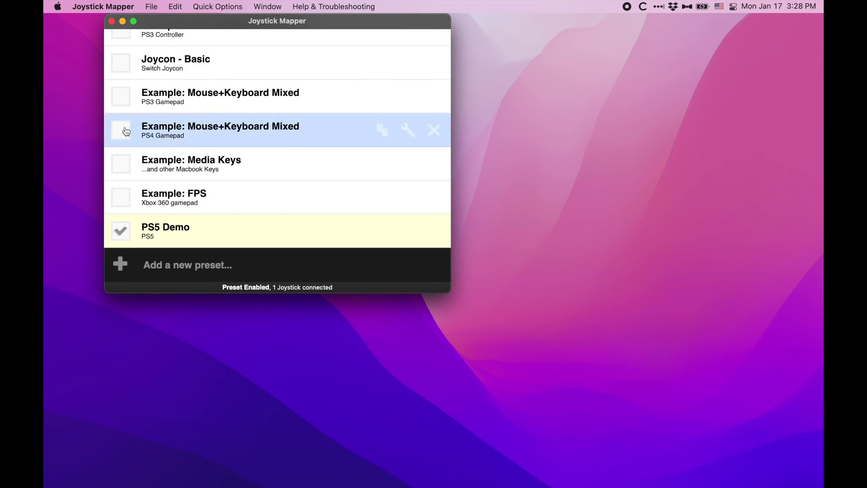
pyautogui.click(121, 232)
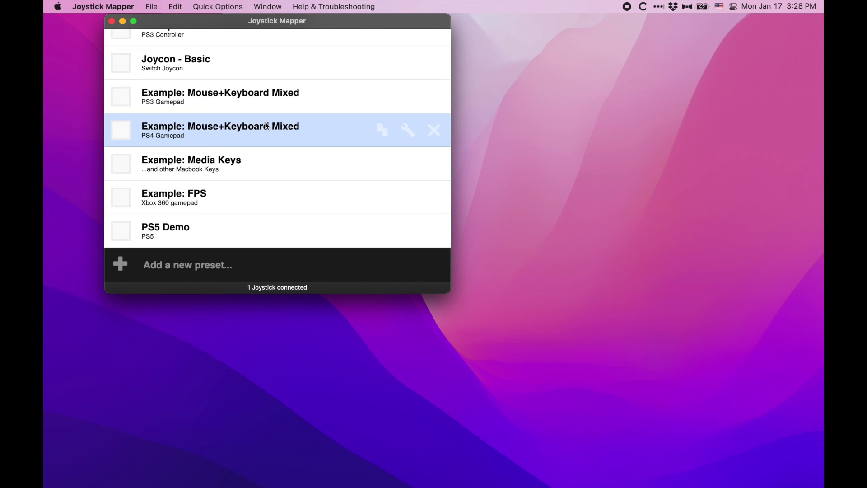
# Clone Switch Pro - Minecraft into 'Switch Pro - Minecraft copy' and return to the list
pyautogui.scroll(10, 266, 125)
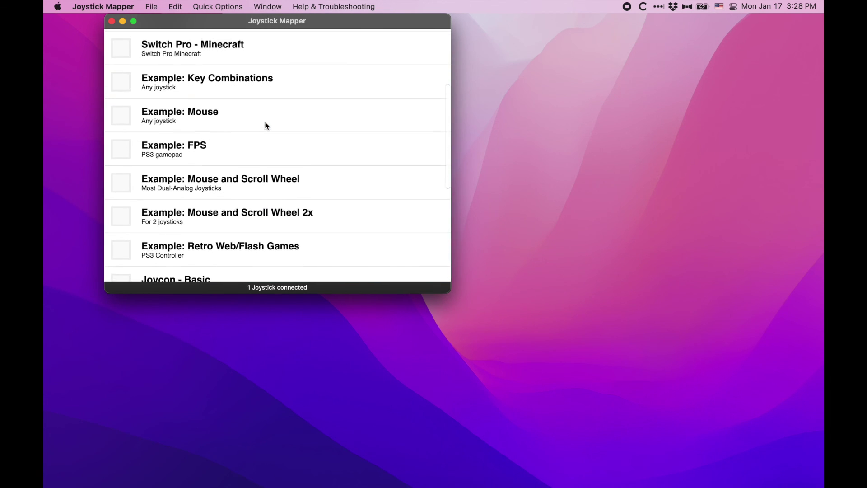
pyautogui.scroll(2, 266, 125)
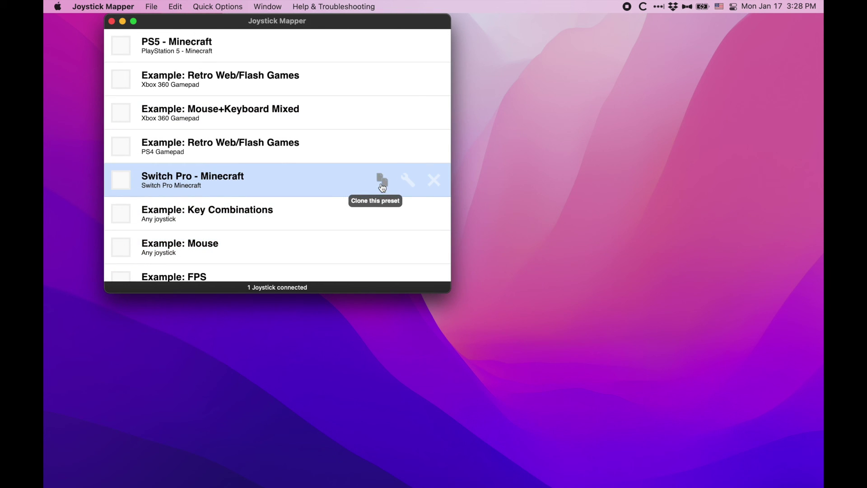
pyautogui.click(382, 183)
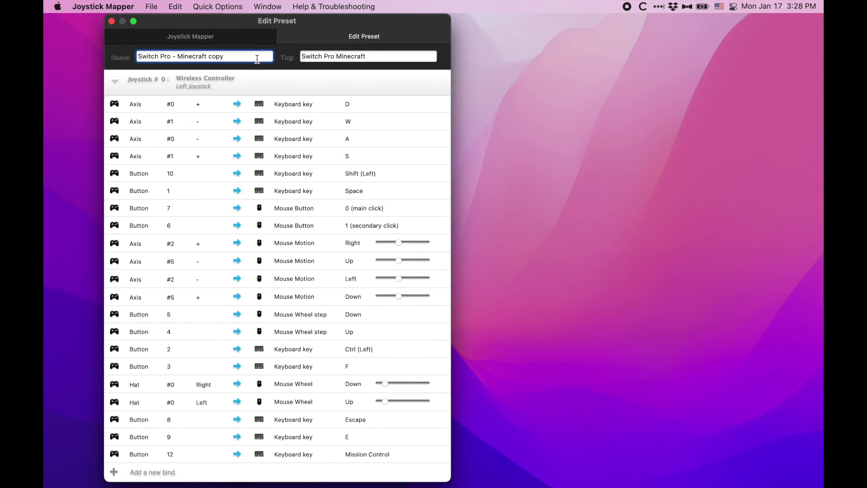
pyautogui.click(285, 39)
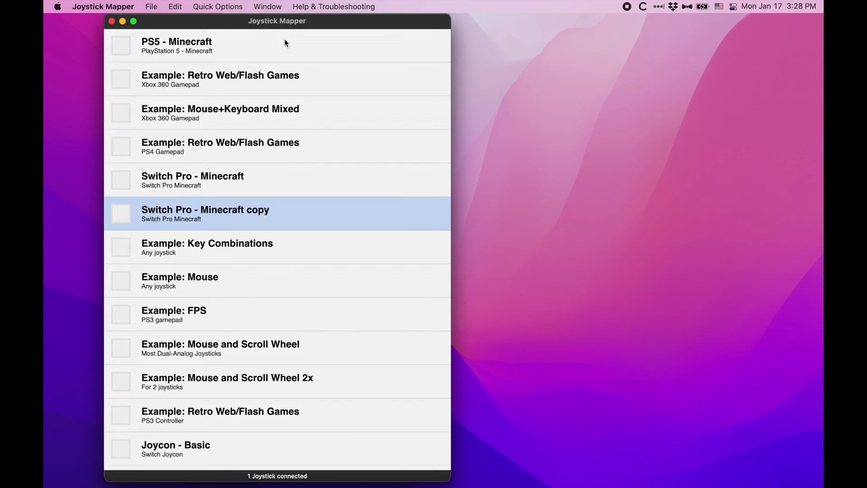